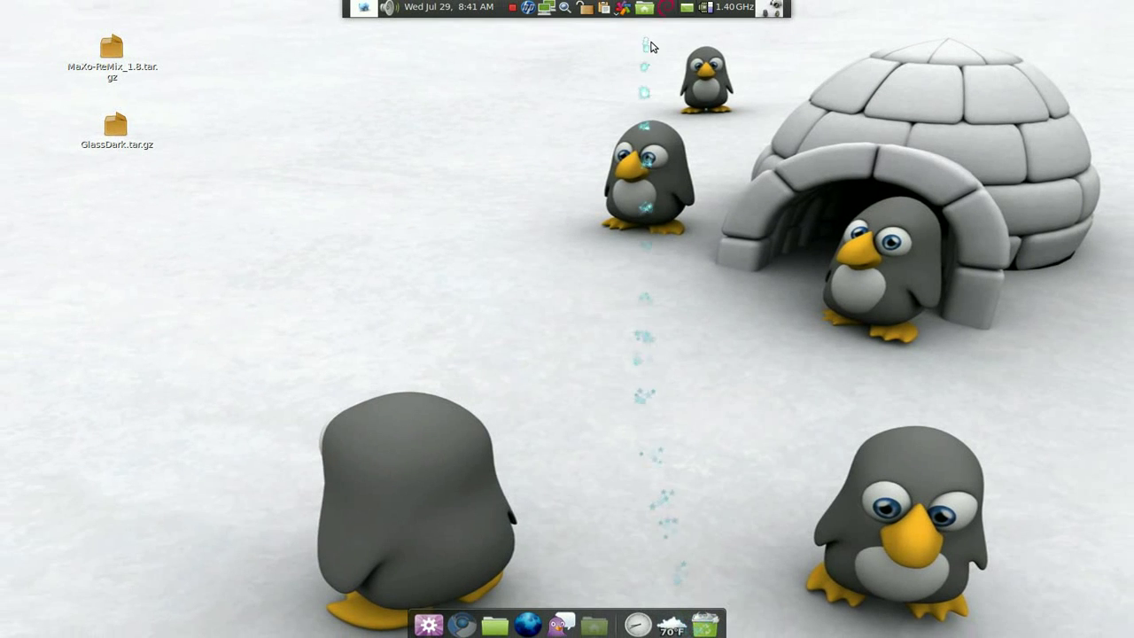
Restore the minimized browser showing gnome-look.org's highest-rated icon themes
left_click(617, 12)
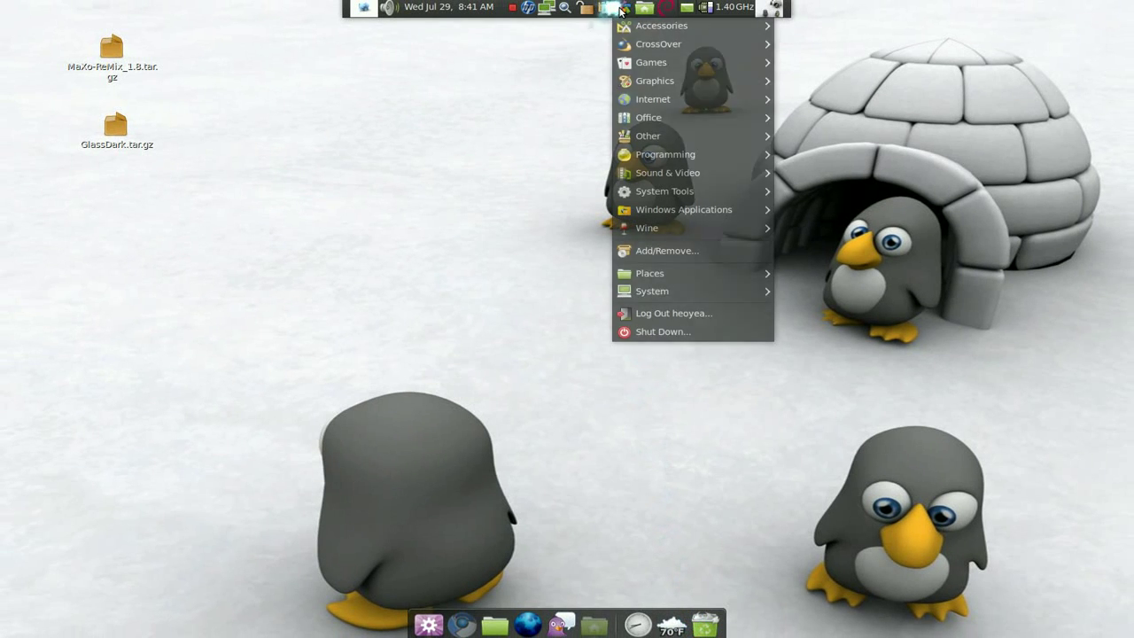
left_click(505, 189)
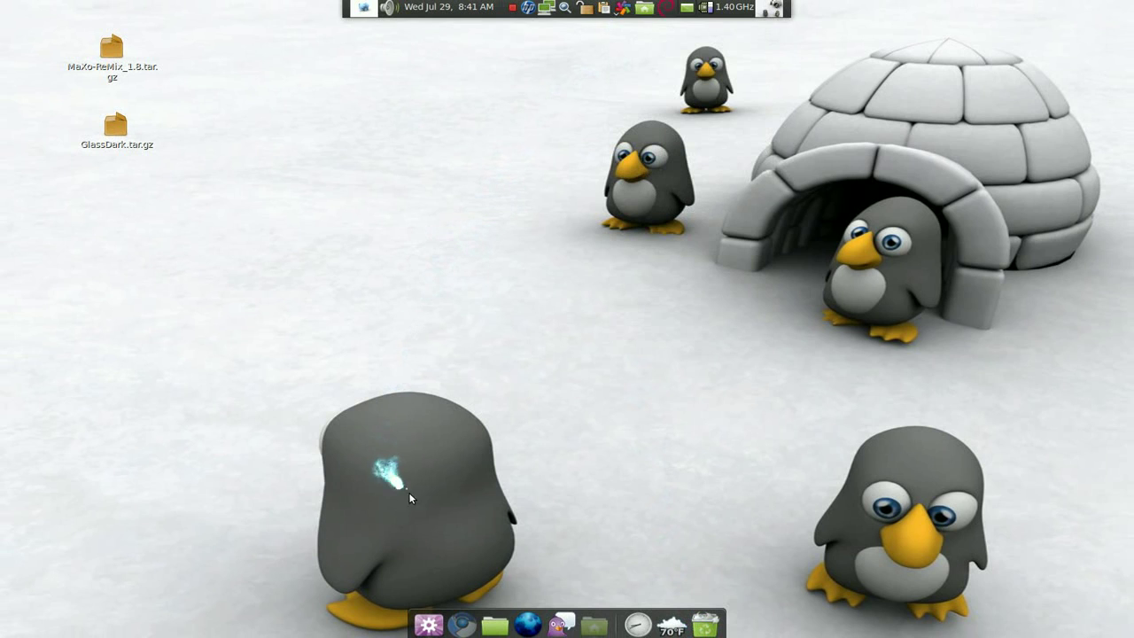
left_click(461, 624)
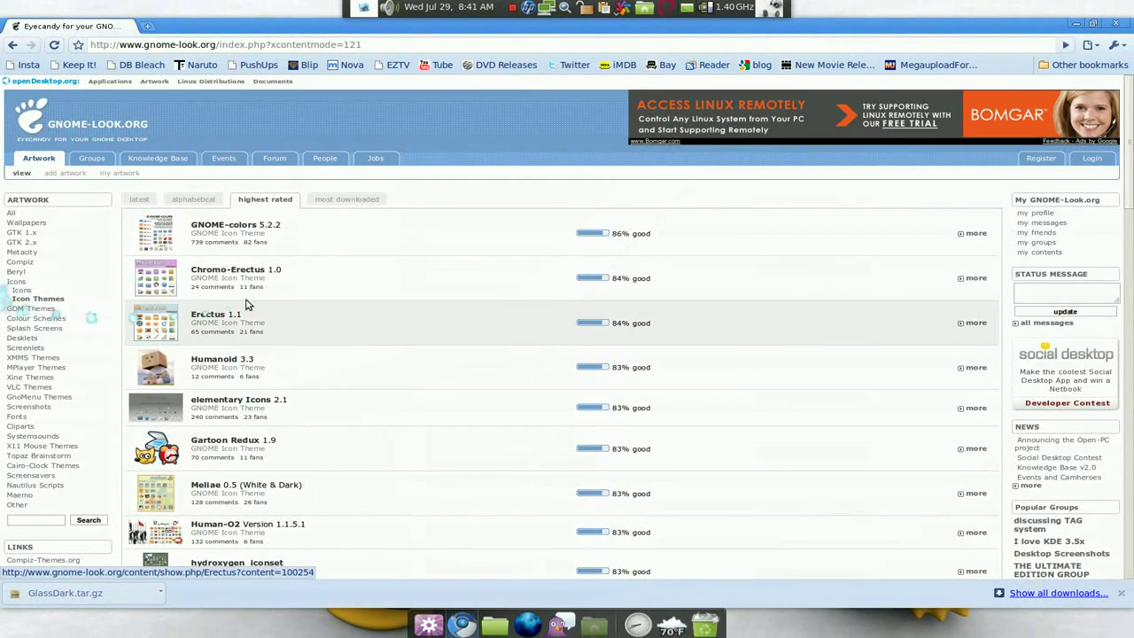
Open and preview the GlassDark icon theme page, download GlassDark.tar.gz, and minimize the browser
scroll(306, 283, "down", 5)
scroll(309, 274, "down", 1)
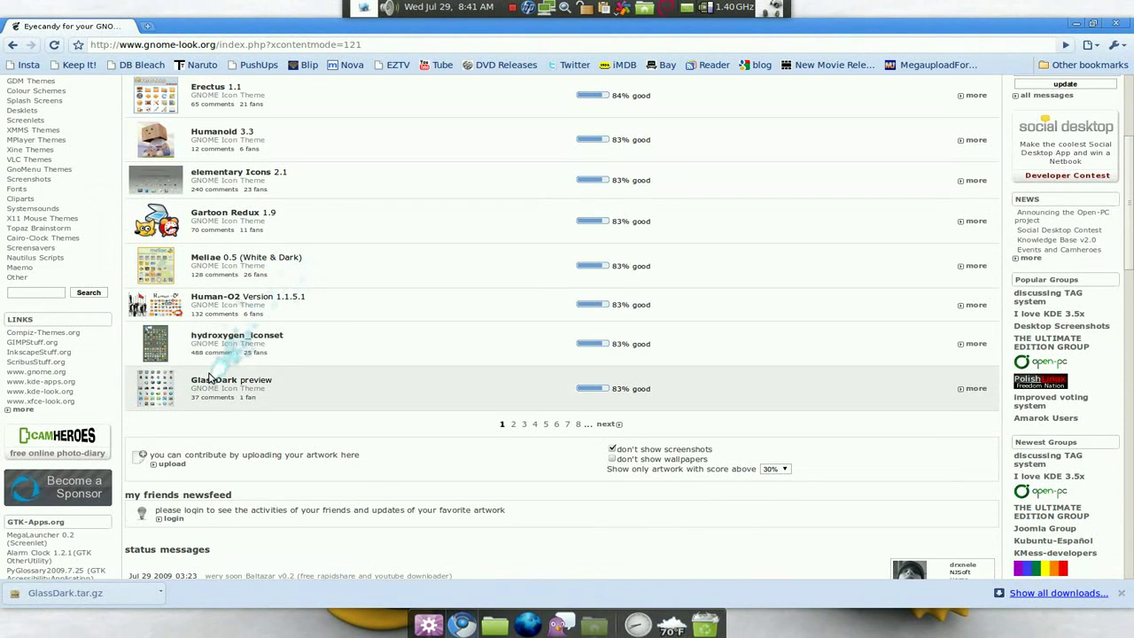
left_click(214, 379)
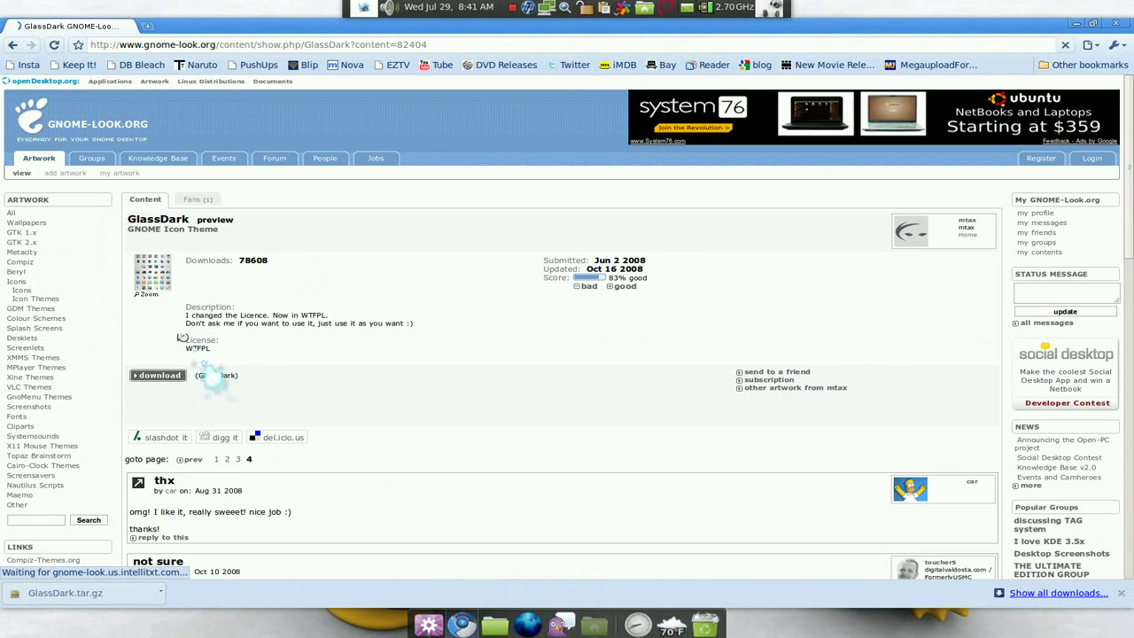
left_click(156, 269)
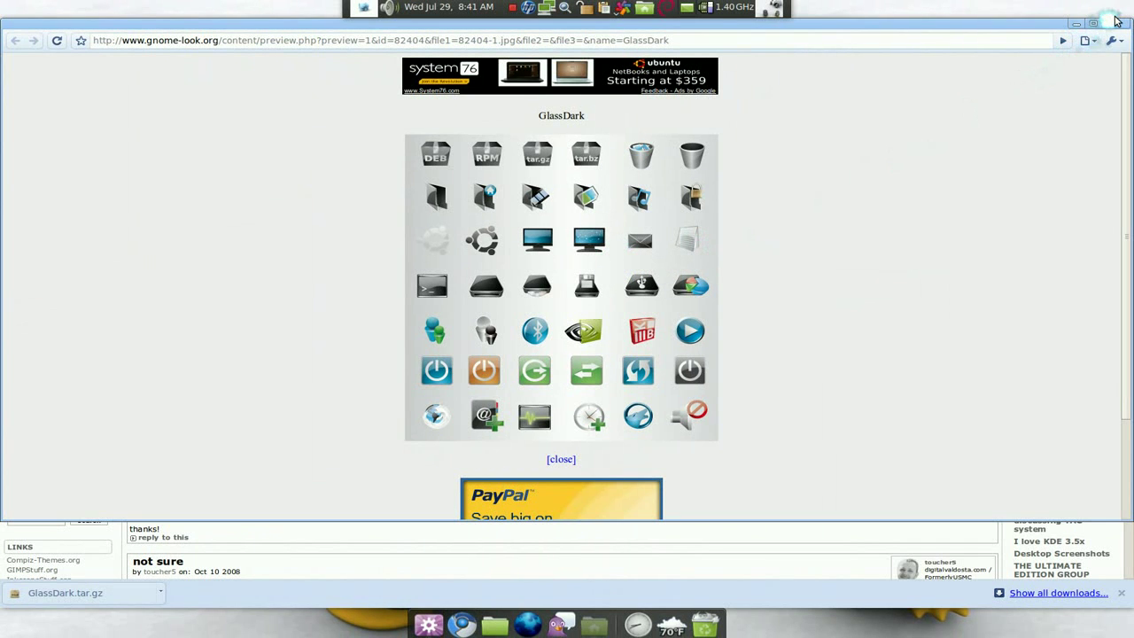
left_click(1116, 24)
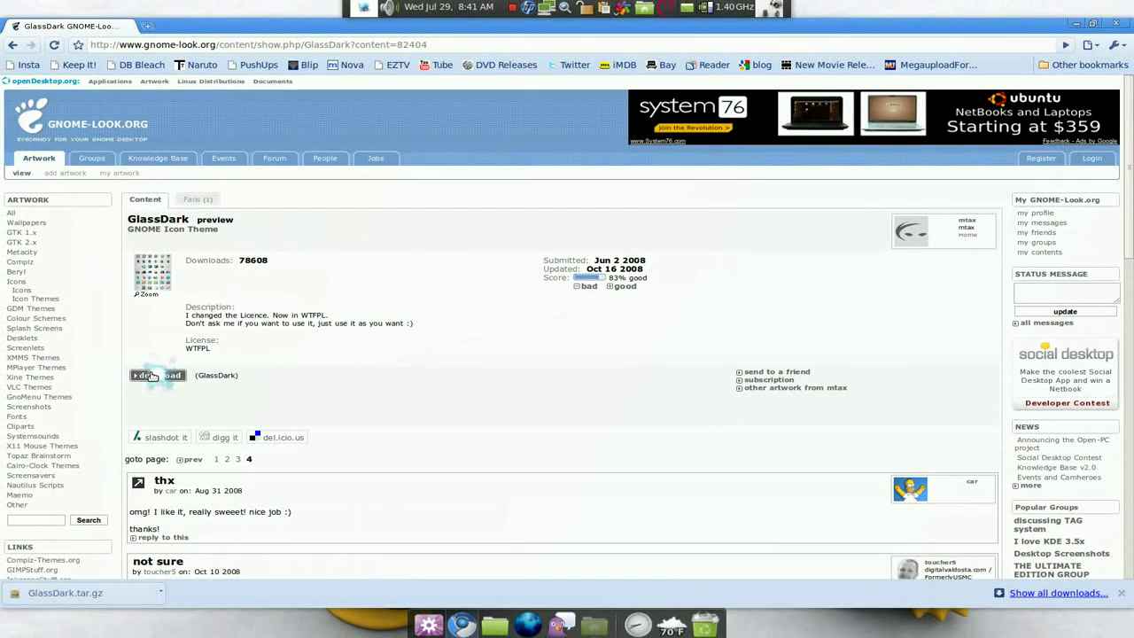
left_click(152, 377)
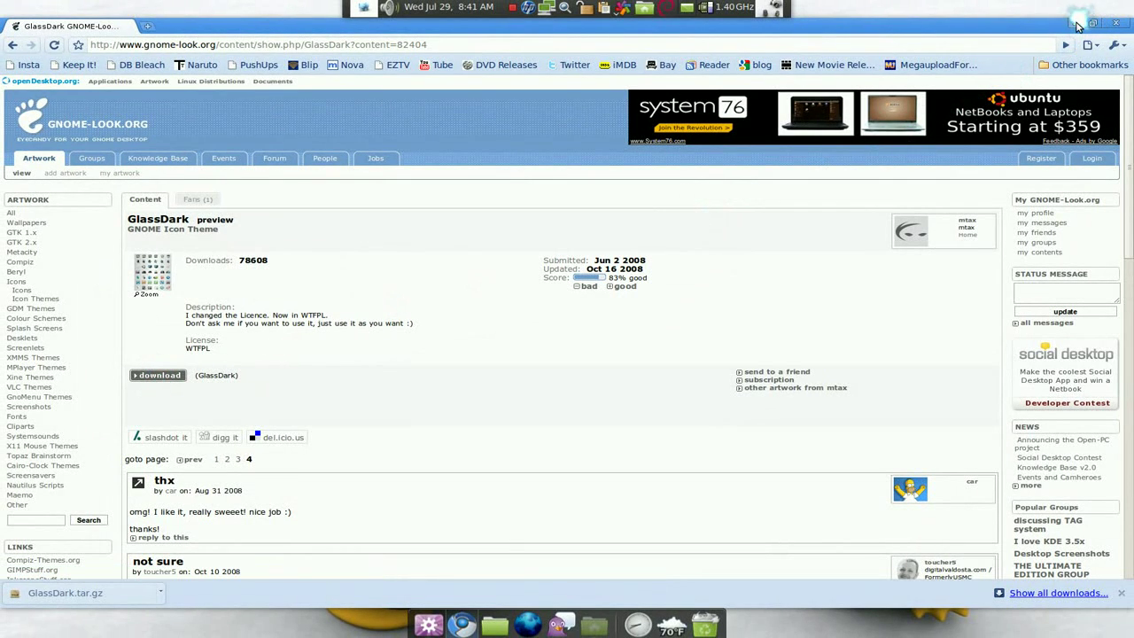
left_click(1075, 24)
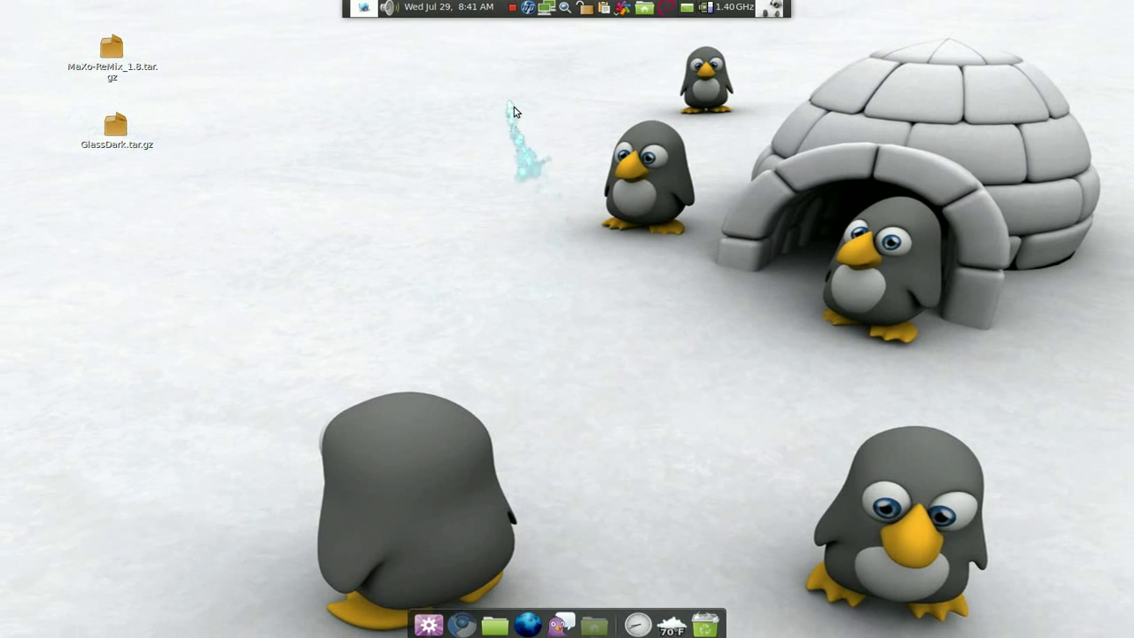
Open Appearance Preferences on the Theme tab and drag GlassDark.tar.gz onto the theme list
right_click(514, 109)
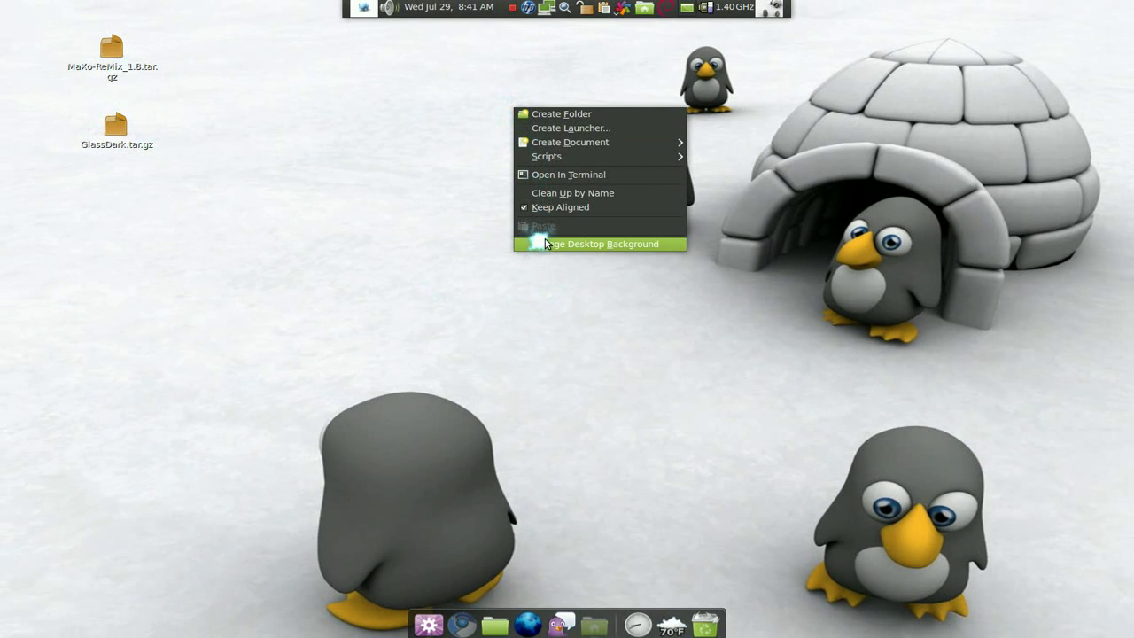
left_click(544, 244)
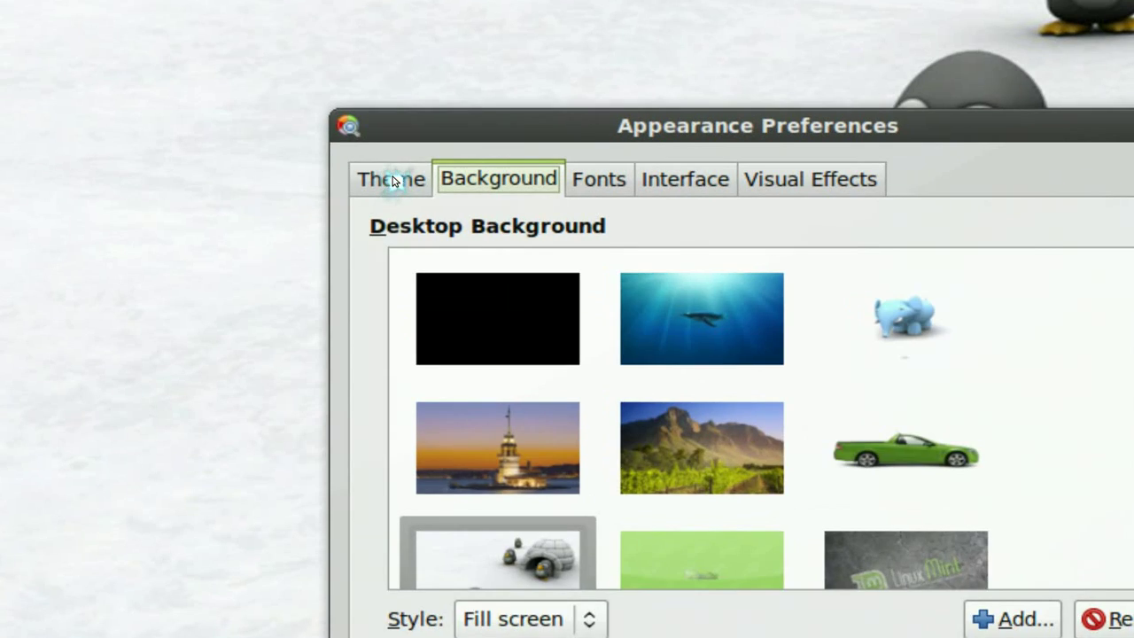
left_click(392, 178)
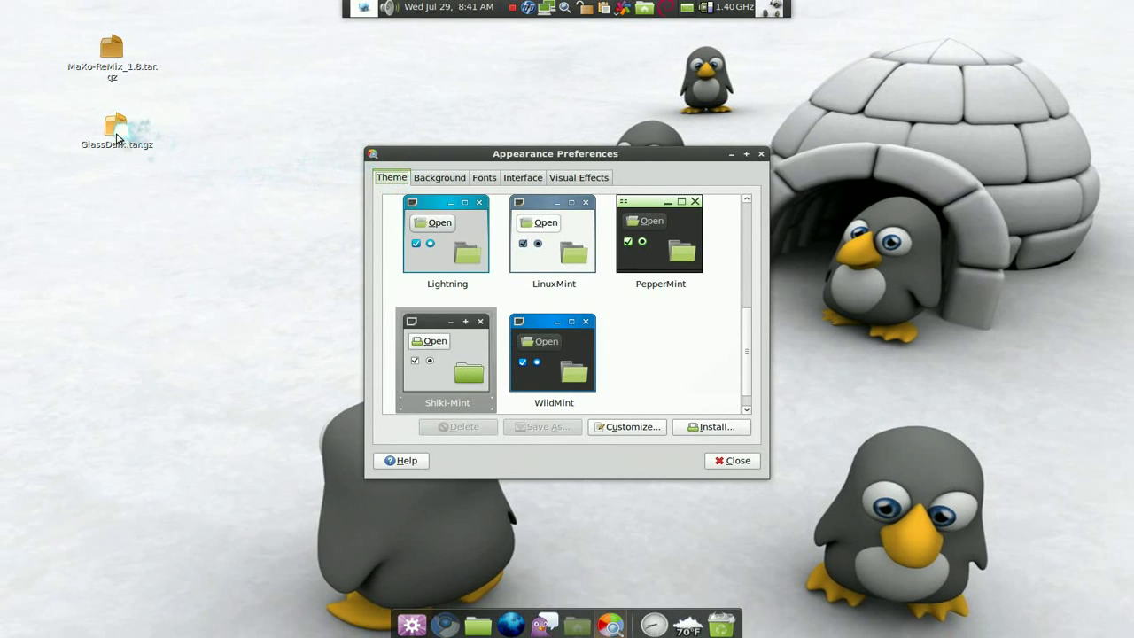
left_click_drag(115, 128, 639, 316)
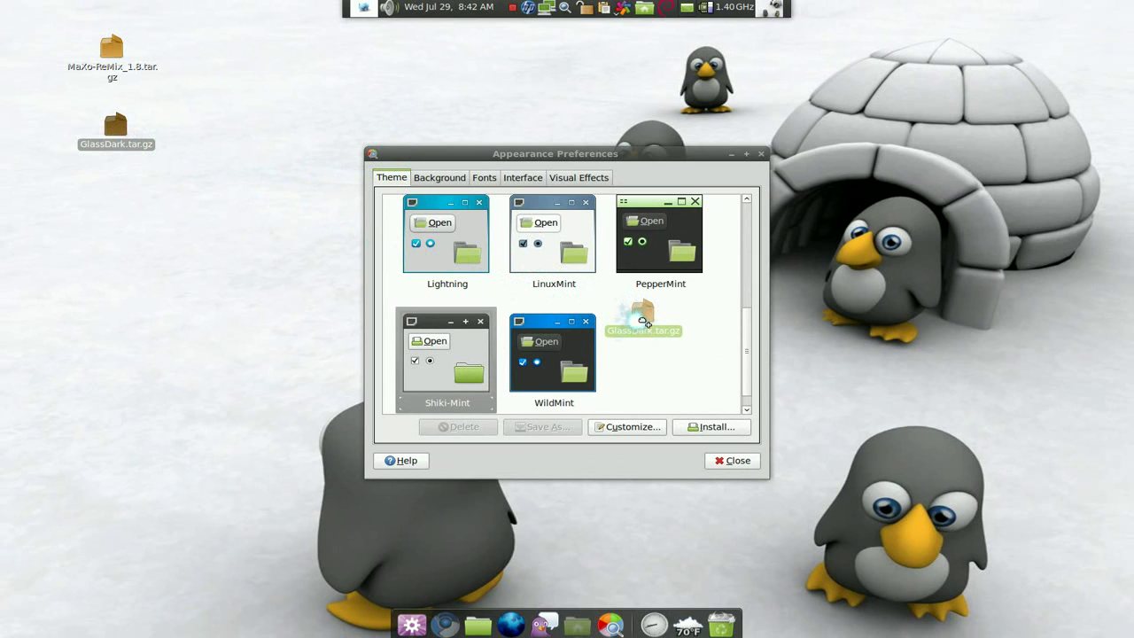
left_click_drag(644, 323, 644, 323)
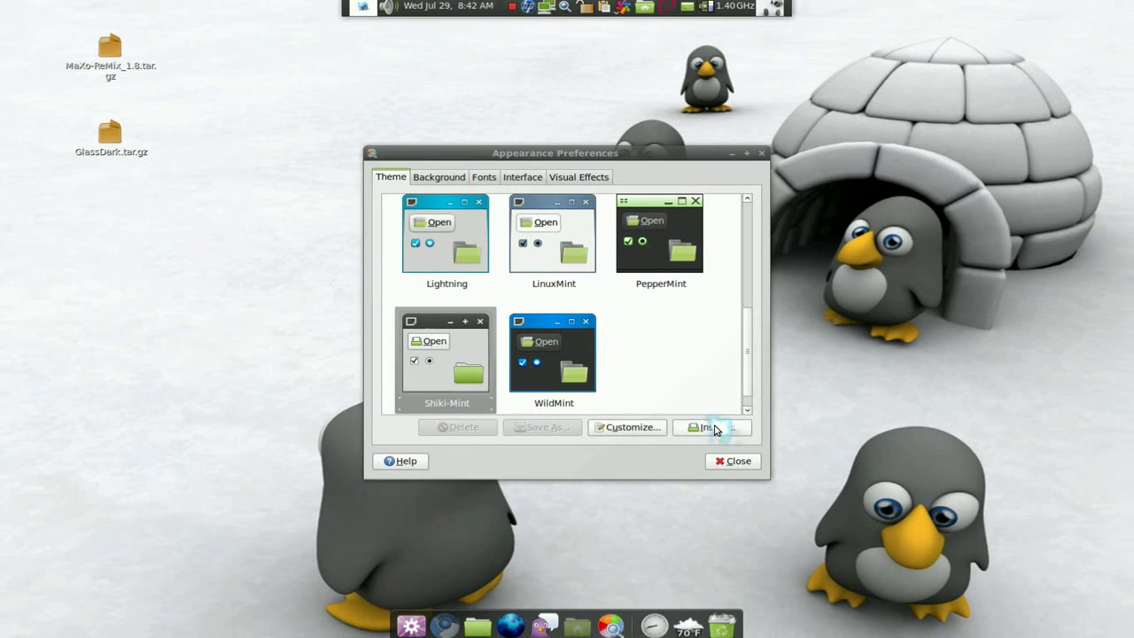
Install the GlassDark.tar.gz package from the Desktop folder and apply the GlassDark theme
left_click(715, 429)
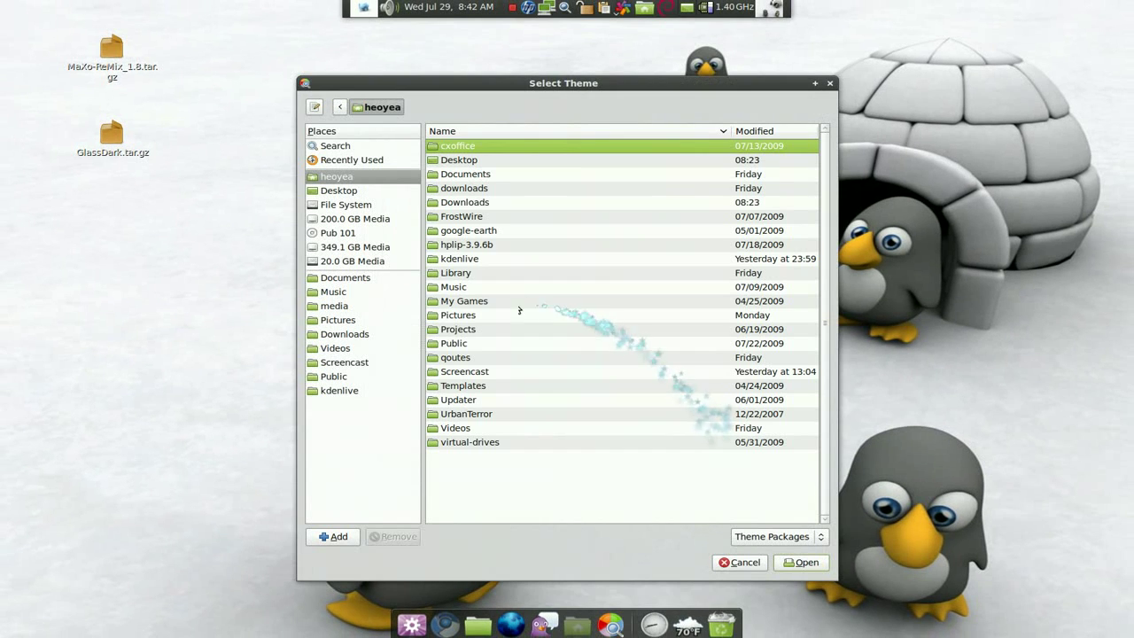
left_click(339, 190)
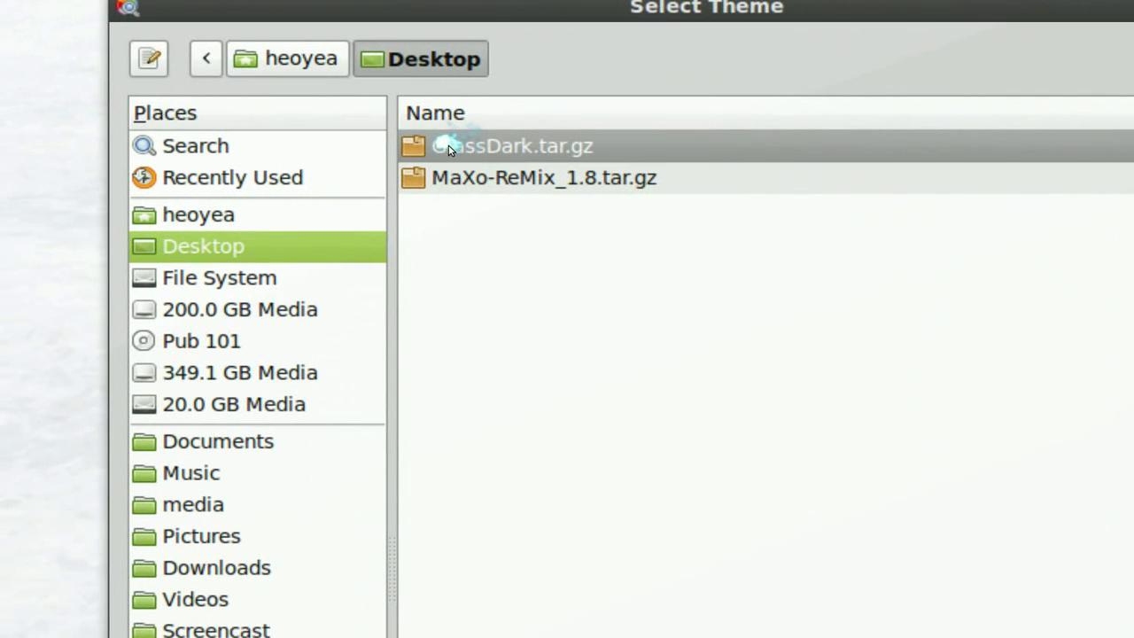
left_click(462, 147)
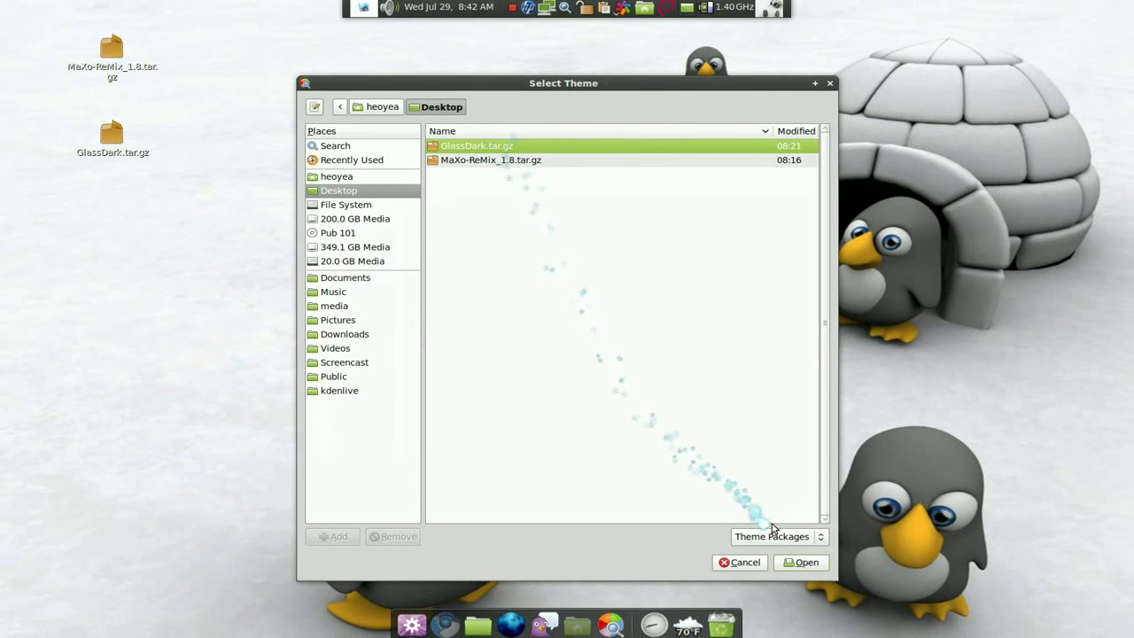
left_click(800, 567)
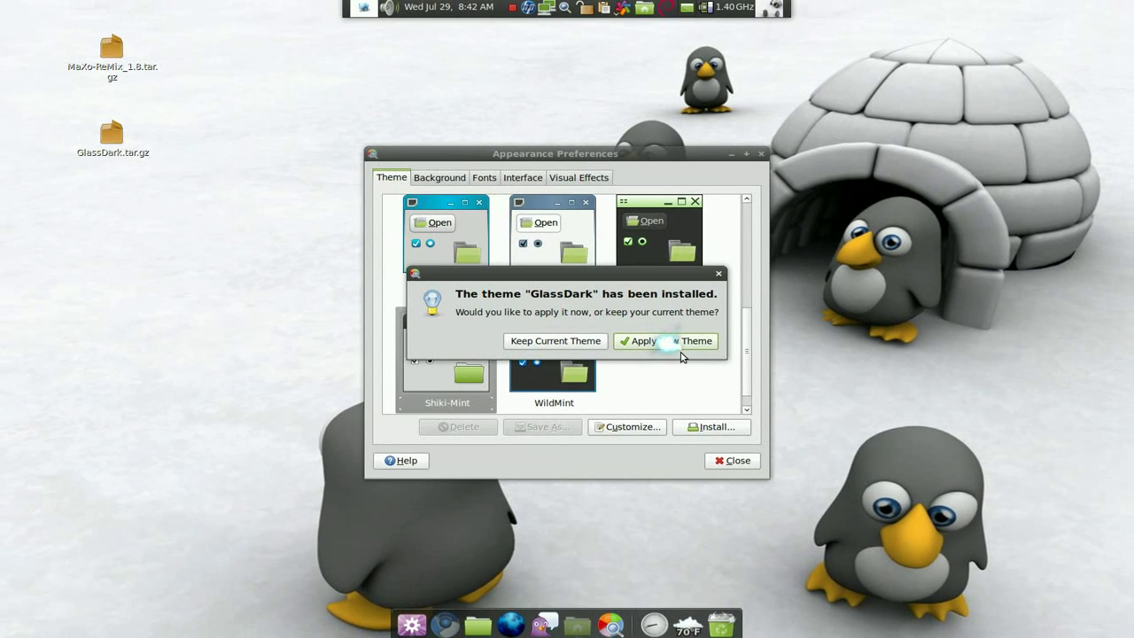
left_click(688, 343)
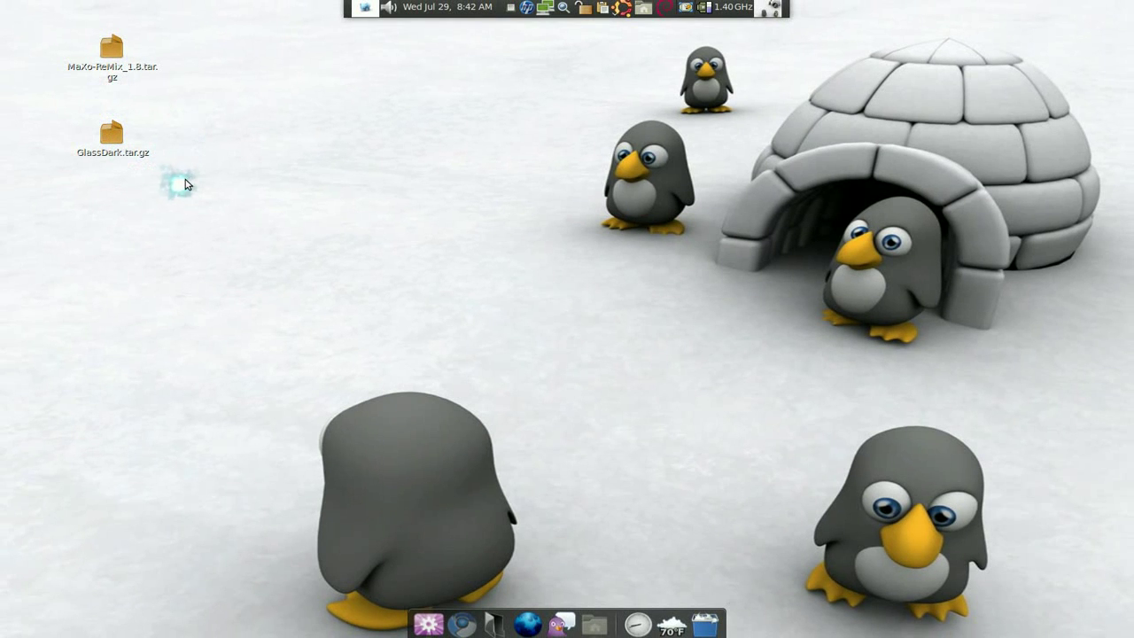
Open the MaXo-ReMix_1.8.tar.gz archive beside the .icons folder window
left_click(598, 629)
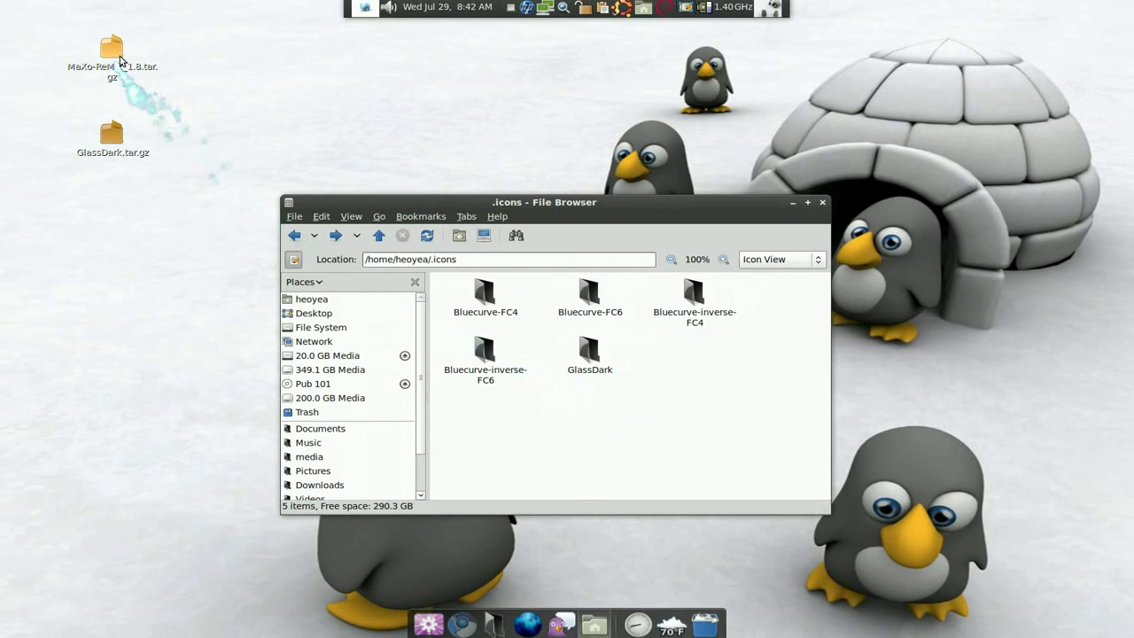
double_click(114, 55)
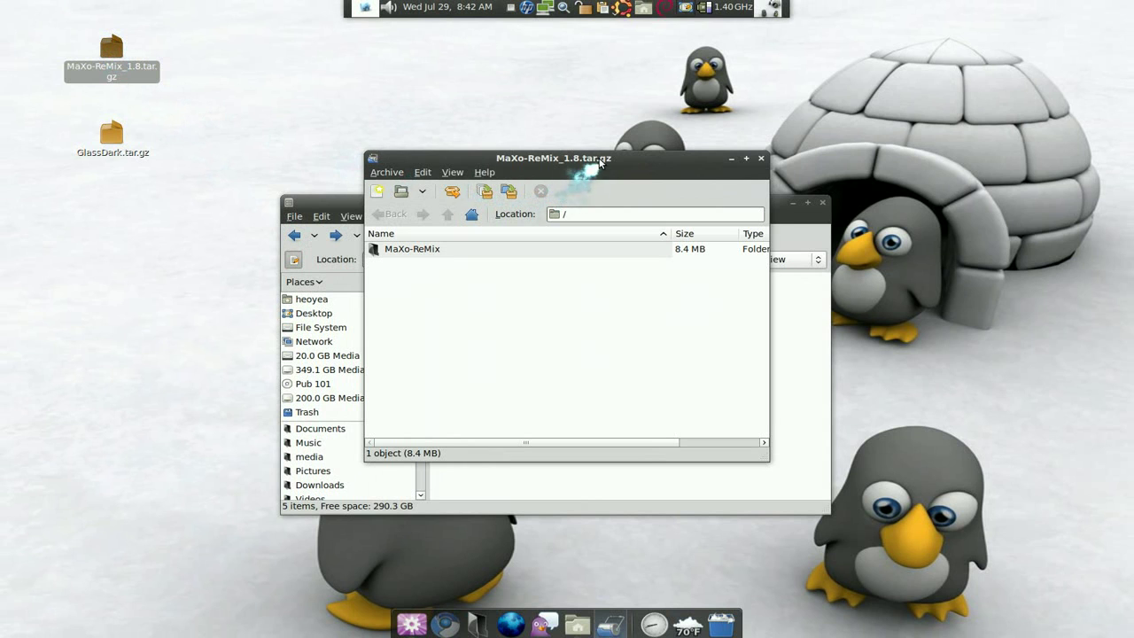
left_click_drag(600, 162, 310, 227)
left_click_drag(574, 201, 840, 187)
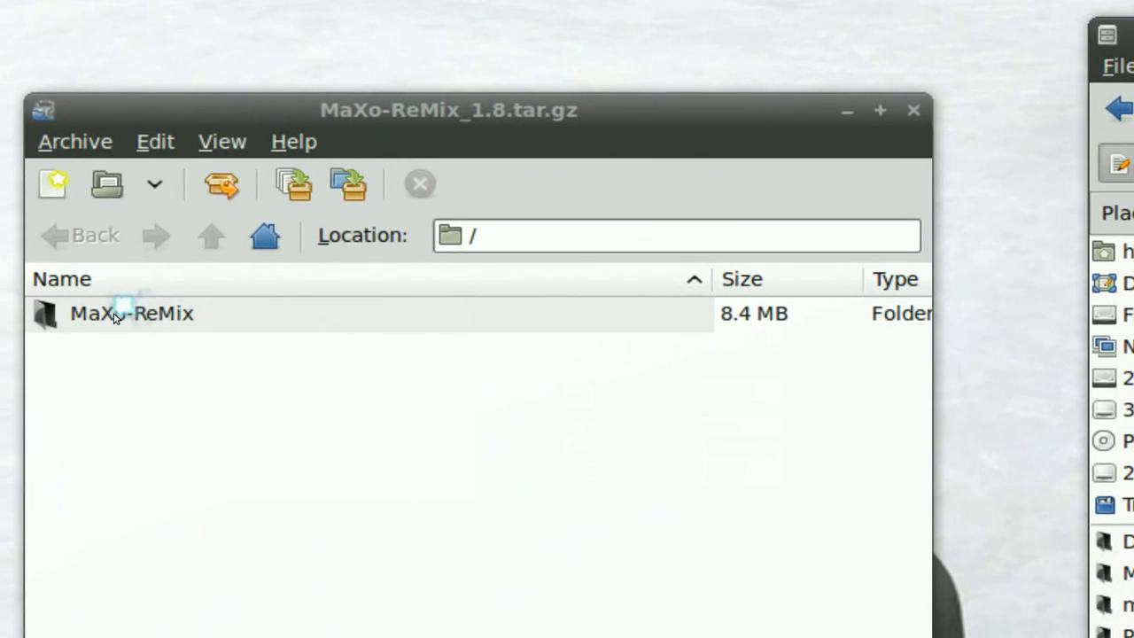
Extract the MaXo-ReMix folder into ~/.icons and close Archive Manager
left_click(113, 315)
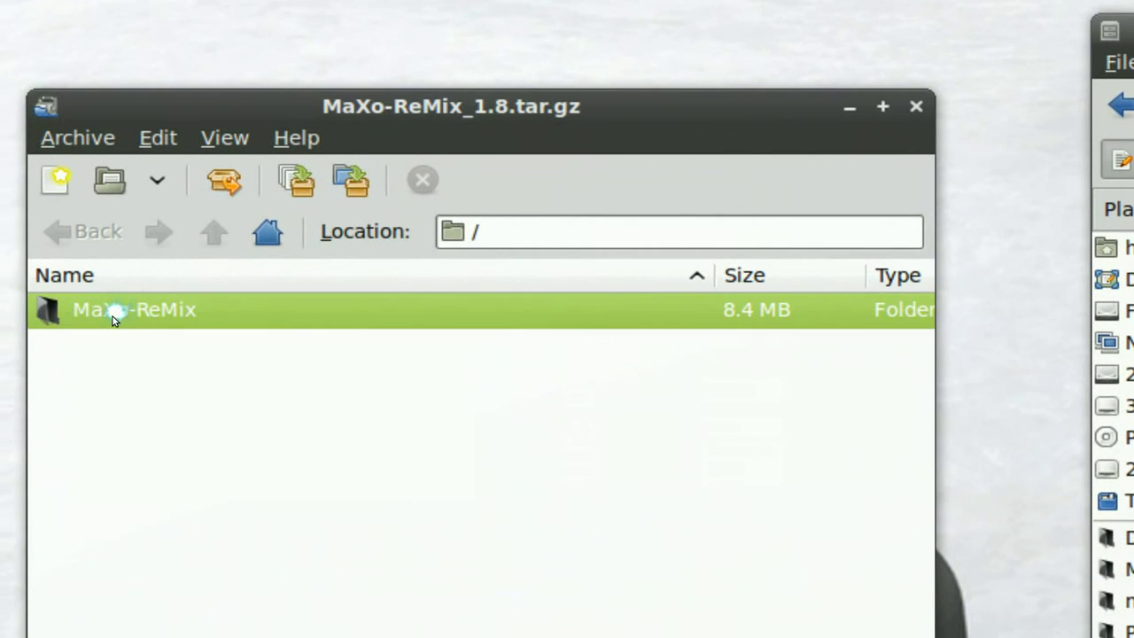
double_click(113, 312)
left_click(86, 231)
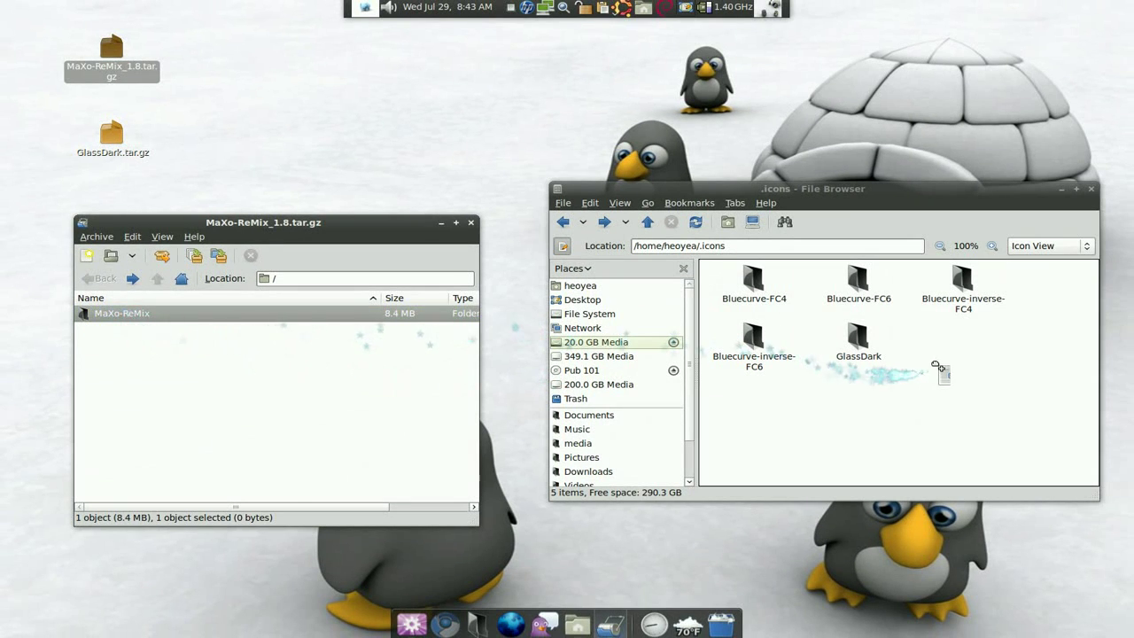
left_click_drag(131, 319, 948, 365)
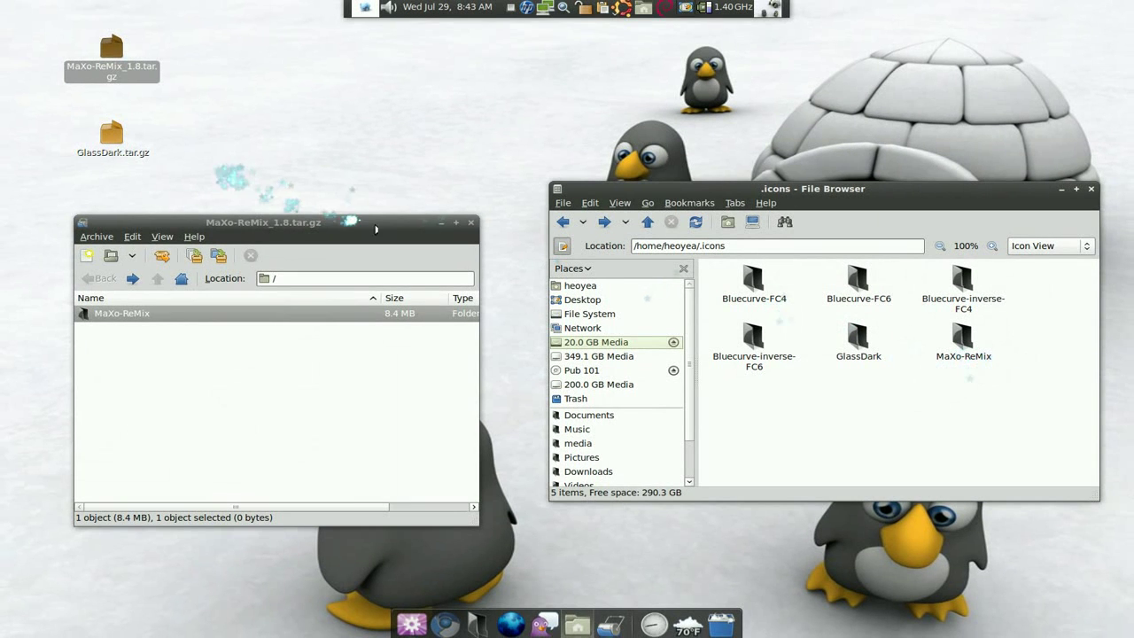
left_click(470, 223)
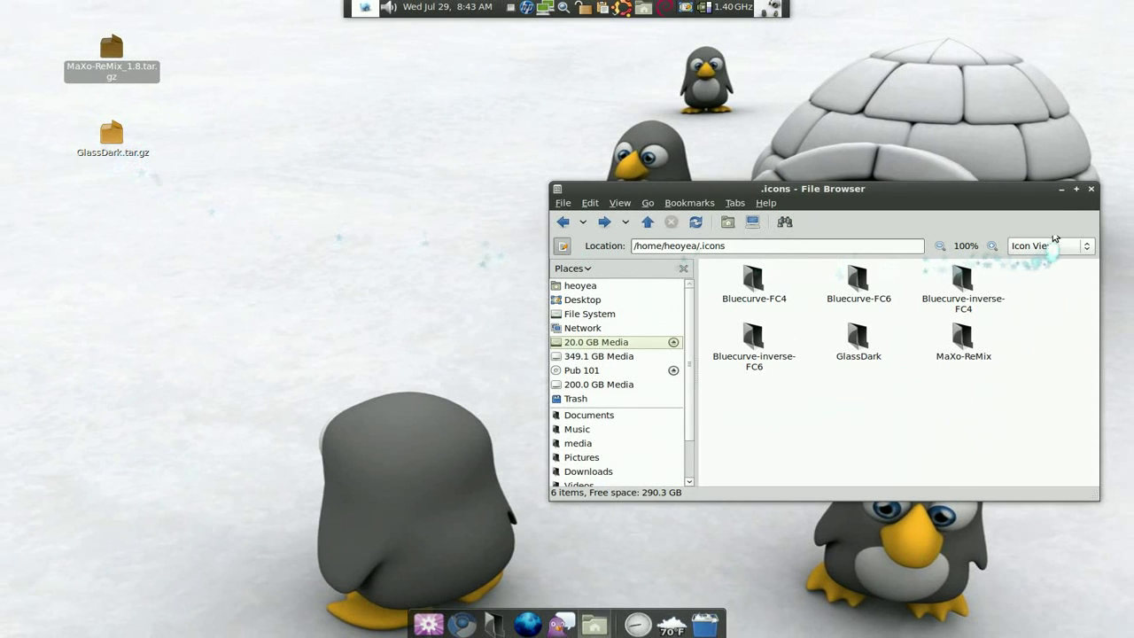
Close the .icons window and reopen Appearance Preferences on its Theme page
left_click(1061, 189)
right_click(414, 186)
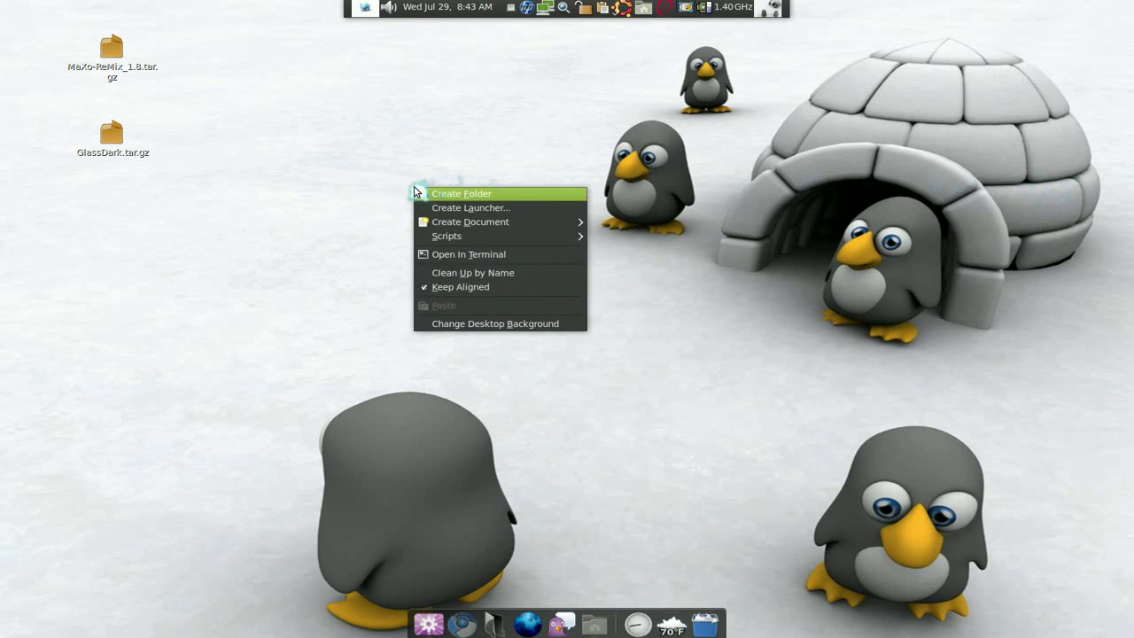
left_click(458, 323)
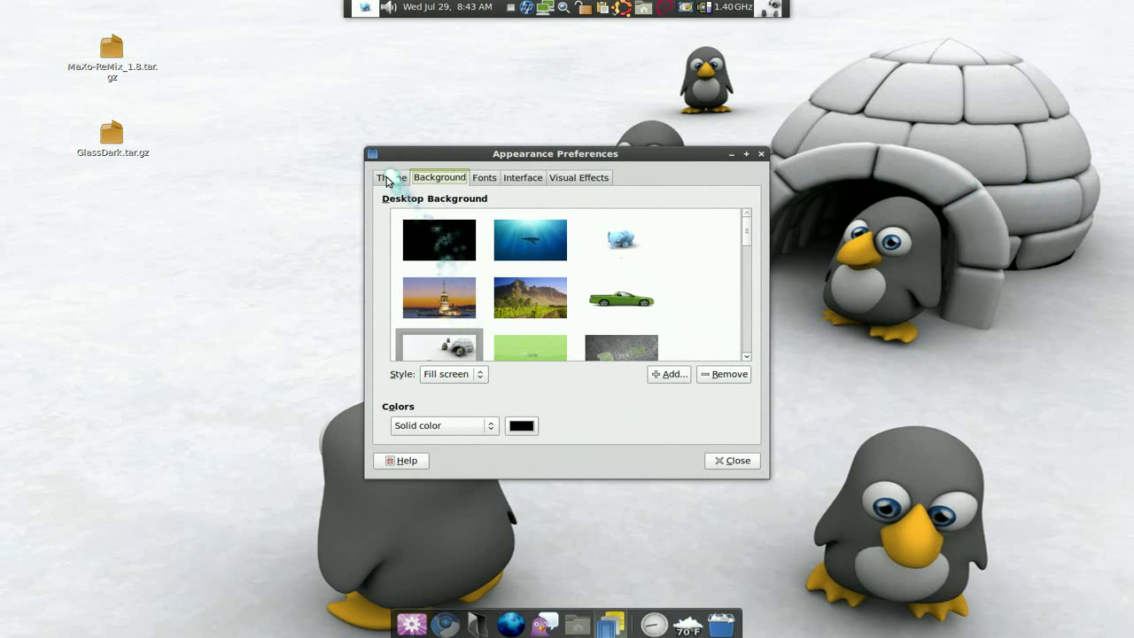
left_click(390, 177)
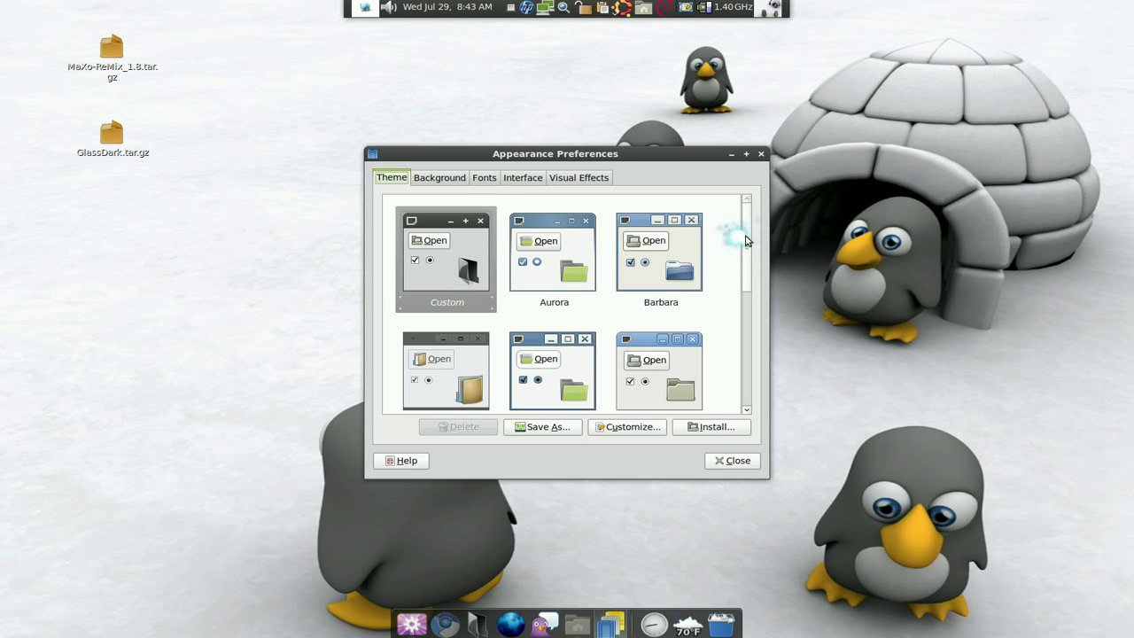
mouse_move(745, 240)
left_mouse_down()
mouse_move(749, 263)
mouse_move(751, 249)
left_mouse_up()
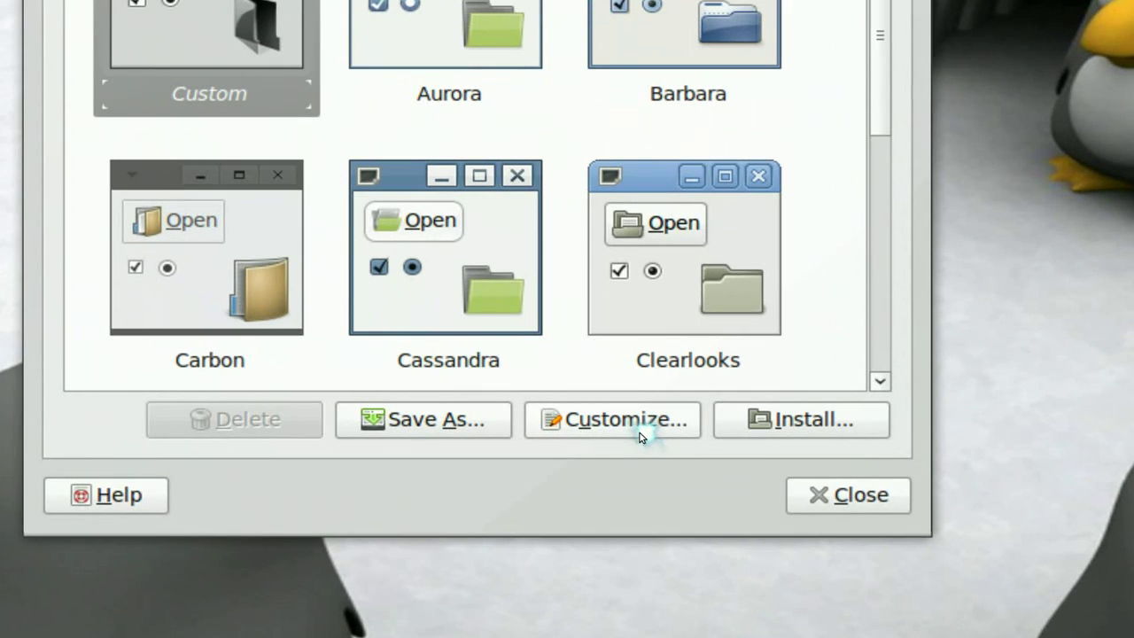
In Customize Theme's Icons list, install the MaXo-ReMix archive to apply the ReMix icons
left_click(642, 434)
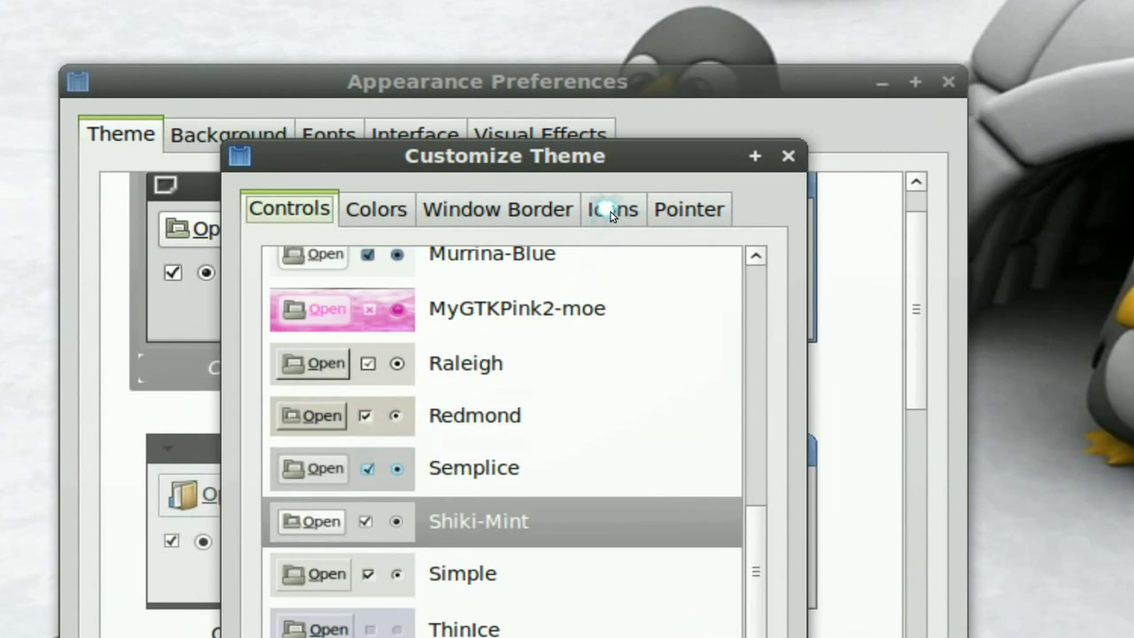
left_click(610, 211)
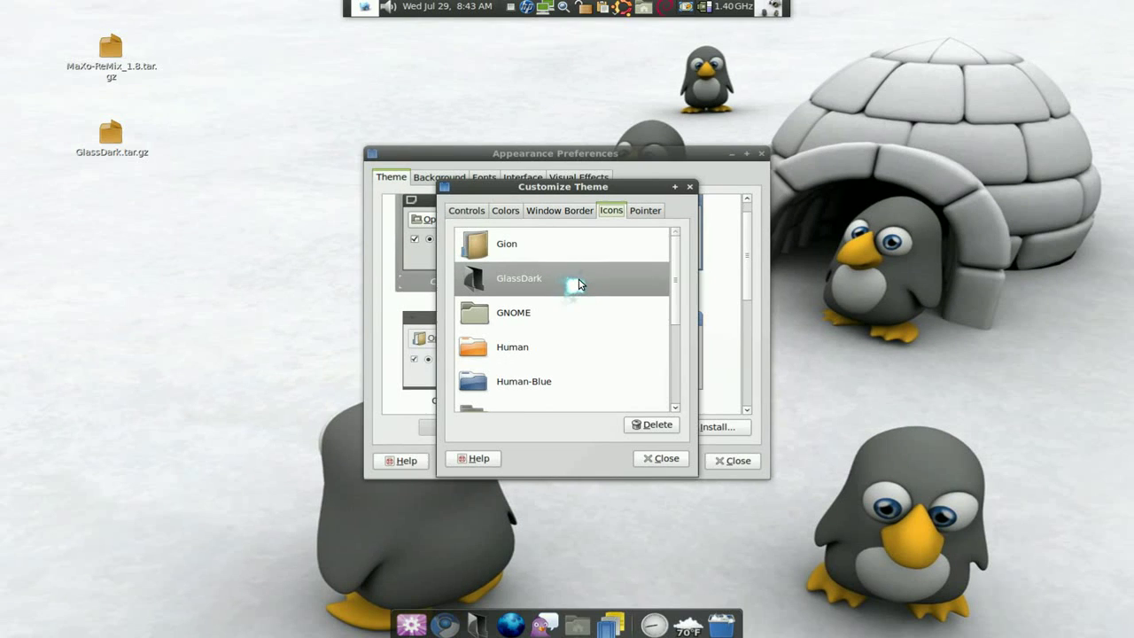
scroll(578, 284, "down", 2)
scroll(578, 283, "down", 2)
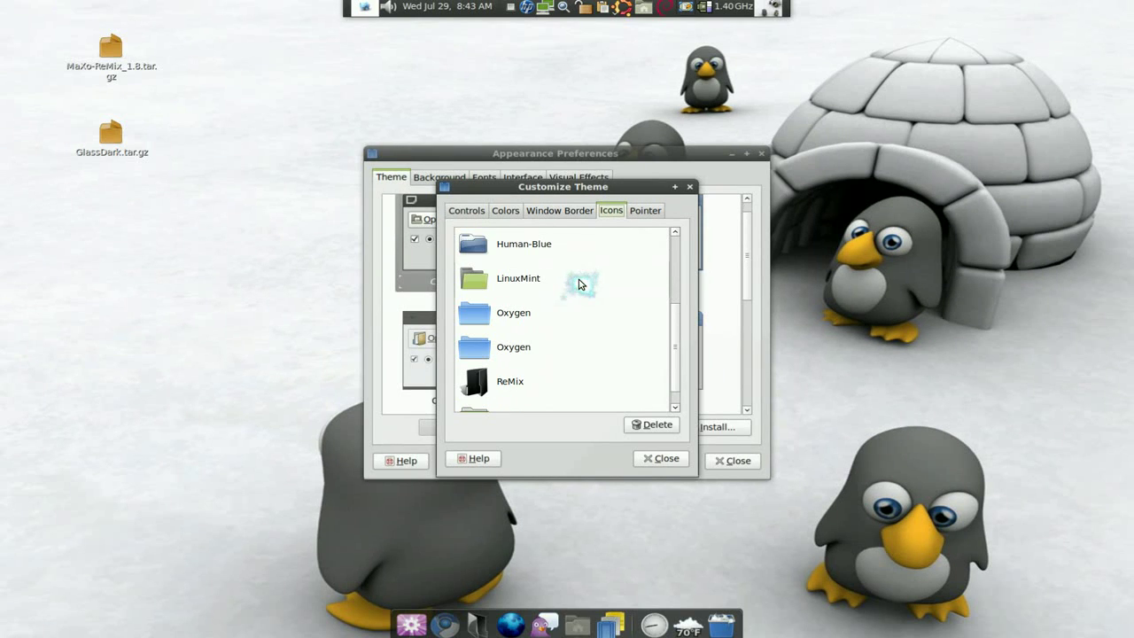
scroll(579, 283, "down", 2)
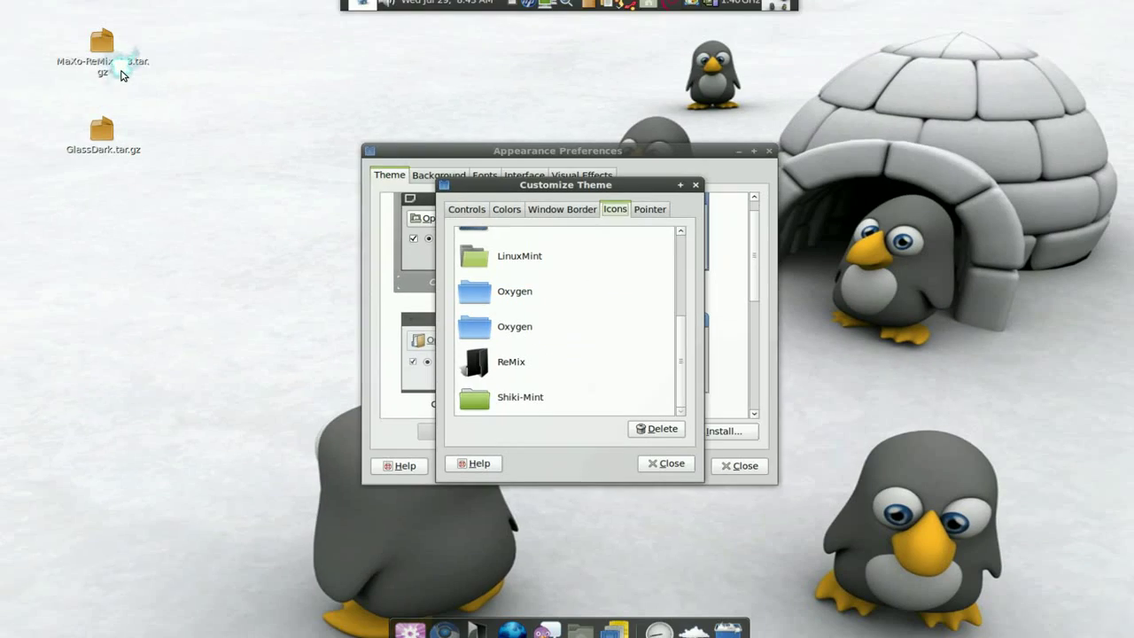
left_click_drag(121, 76, 507, 367)
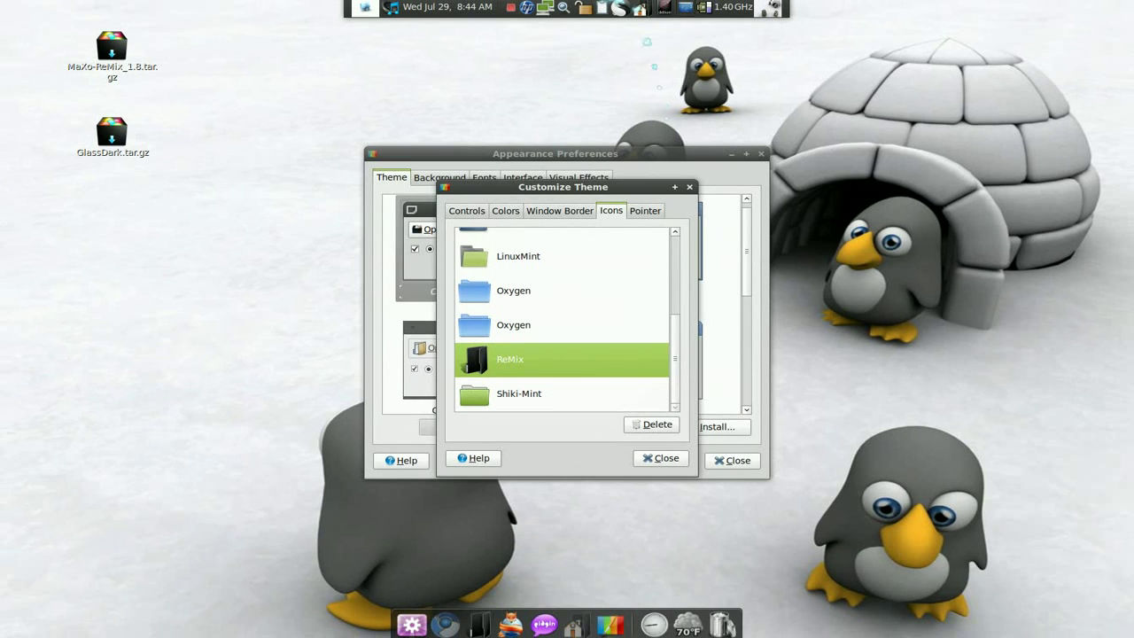
left_click(657, 458)
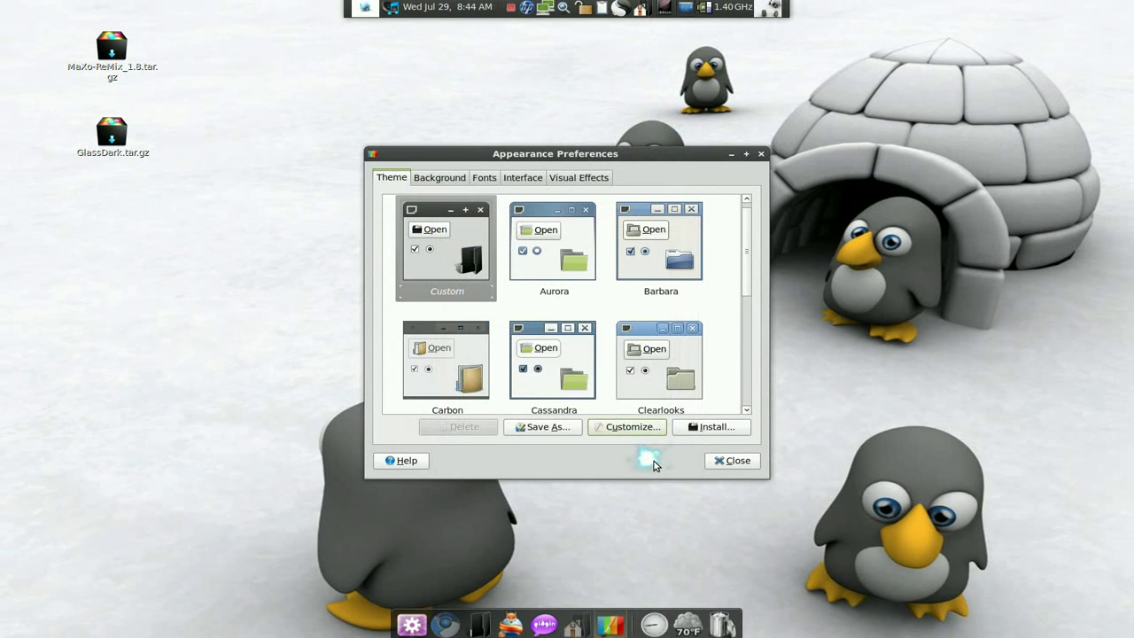